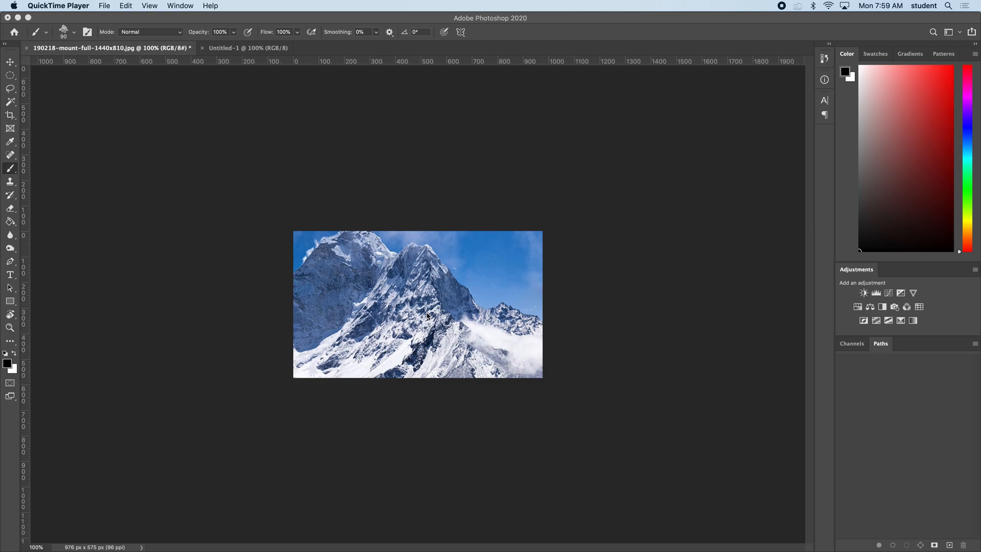
Make a freehand Lasso selection around the rocky face below the central peak of the mountain photo.
{"action": "left_click", "coordinate": [370, 18]}
{"action": "key", "text": "super+equal"}
{"action": "key", "text": "super+equal"}
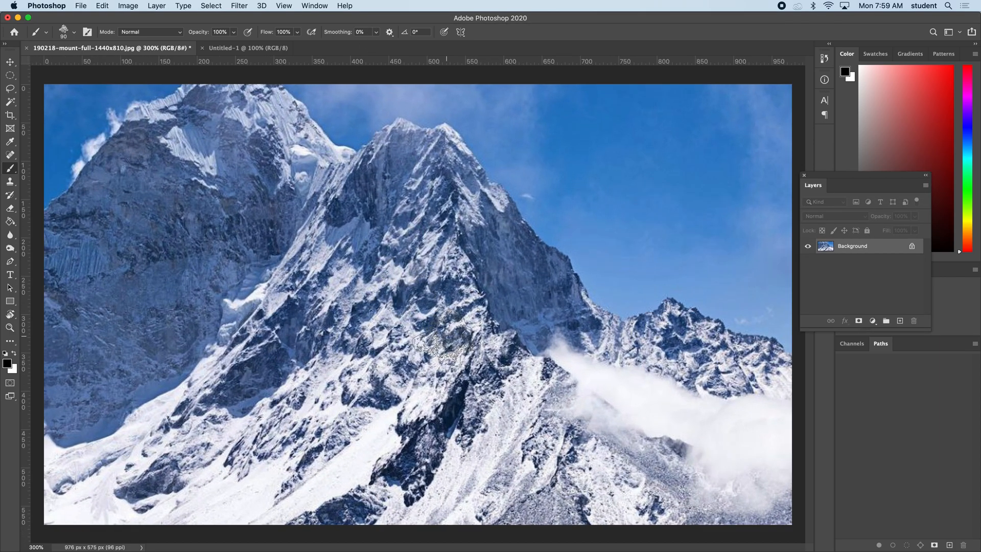
{"action": "key", "text": "super+minus"}
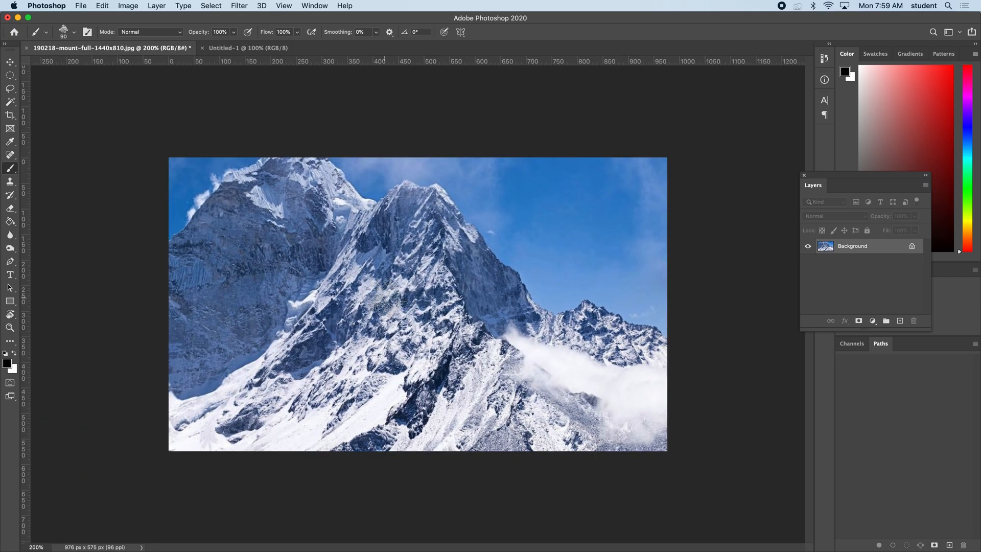
{"action": "left_click", "coordinate": [11, 90]}
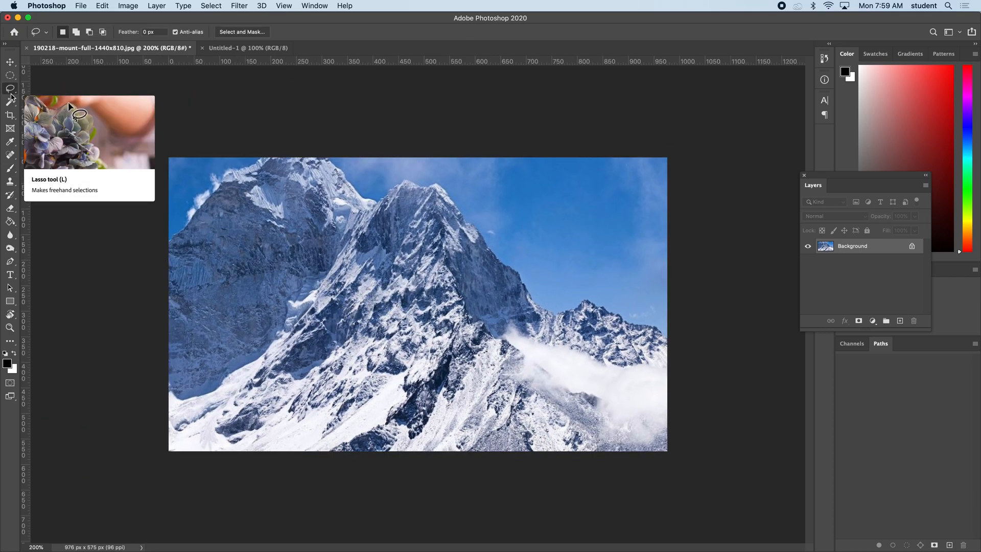
{"action": "mouse_move", "coordinate": [460, 295]}
{"action": "left_mouse_down"}
{"action": "mouse_move", "coordinate": [454, 277]}
{"action": "mouse_move", "coordinate": [435, 268]}
{"action": "mouse_move", "coordinate": [404, 279]}
{"action": "left_mouse_up"}
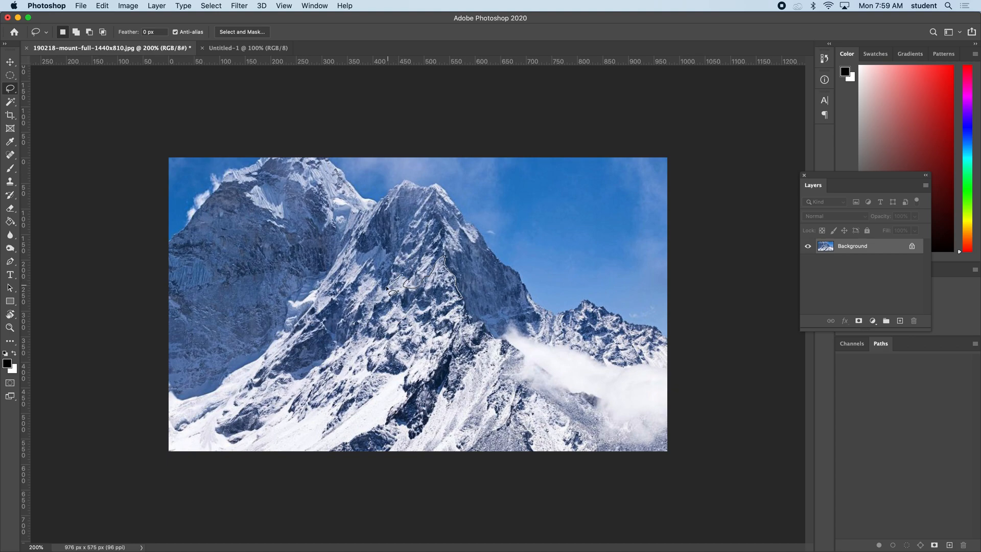
{"action": "left_click_drag", "start_coordinate": [362, 305], "coordinate": [352, 339]}
{"action": "mouse_move", "coordinate": [406, 377]}
{"action": "left_mouse_down"}
{"action": "mouse_move", "coordinate": [416, 385]}
{"action": "mouse_move", "coordinate": [444, 360]}
{"action": "left_mouse_up"}
{"action": "left_click_drag", "start_coordinate": [464, 328], "coordinate": [465, 295]}
{"action": "key", "text": "shift"}
{"action": "mouse_move", "coordinate": [405, 281]}
{"action": "left_mouse_down"}
{"action": "mouse_move", "coordinate": [419, 292]}
{"action": "mouse_move", "coordinate": [429, 279]}
{"action": "left_mouse_up"}
Define the selected mountain area as a brush preset named Mountain.
{"action": "left_click", "coordinate": [108, 6]}
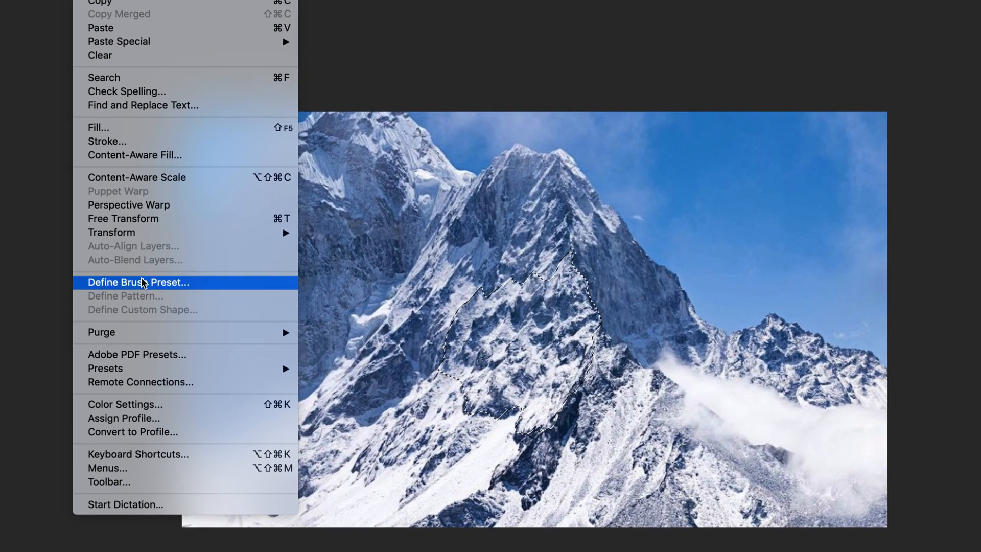
{"action": "left_click", "coordinate": [142, 278]}
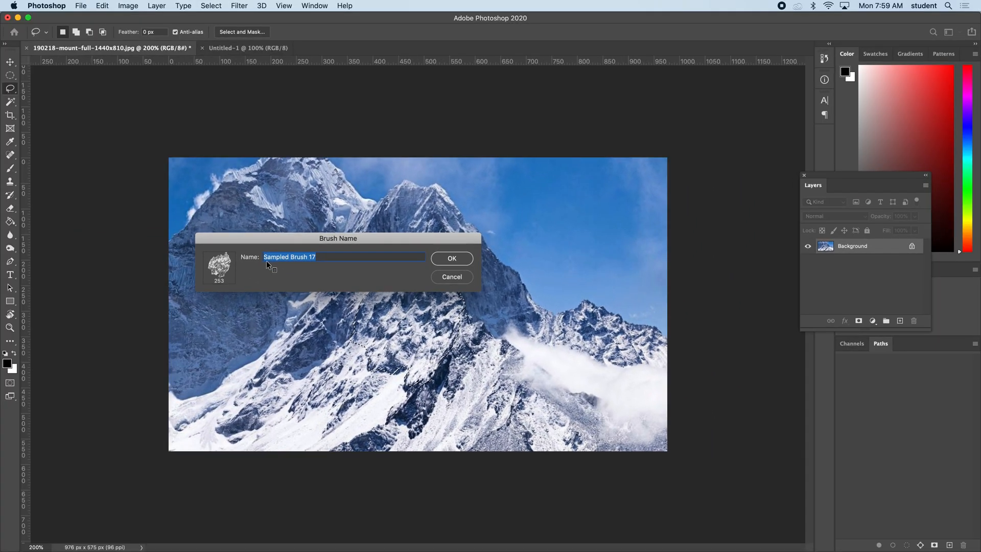
{"action": "type", "text": "Mountain"}
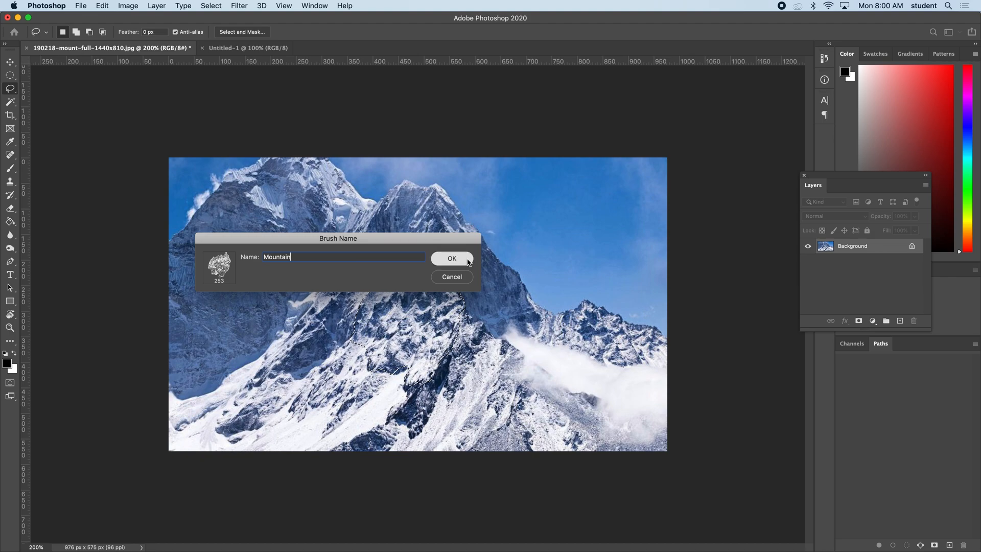
{"action": "left_click", "coordinate": [452, 258]}
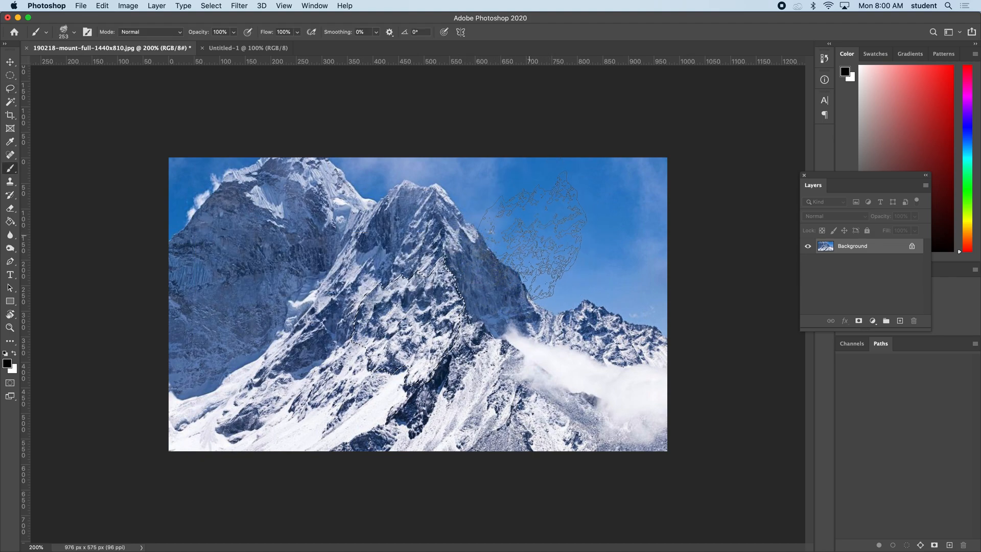
Deselect the mountain area and switch to the blank Untitled-1 document.
{"action": "key", "text": "super+d"}
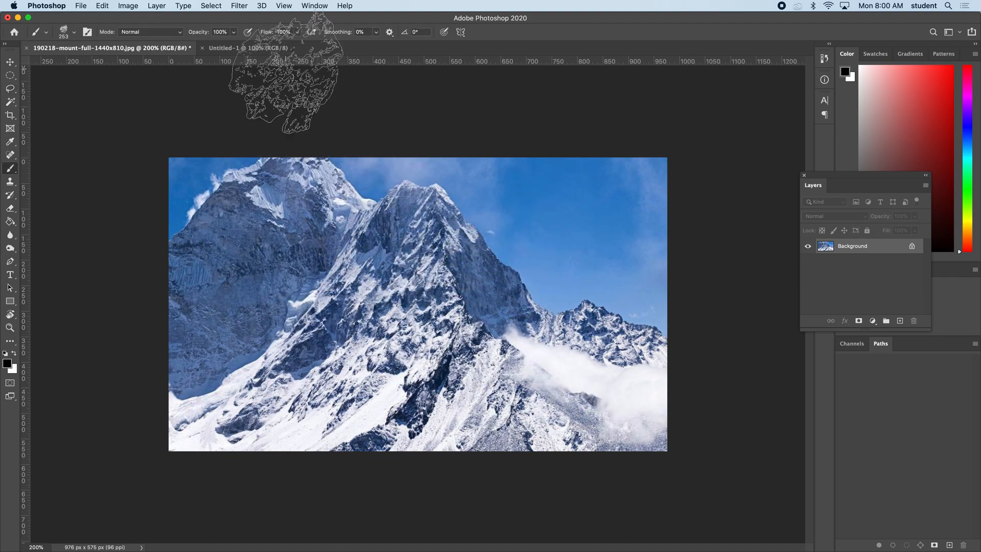
{"action": "left_click", "coordinate": [240, 49]}
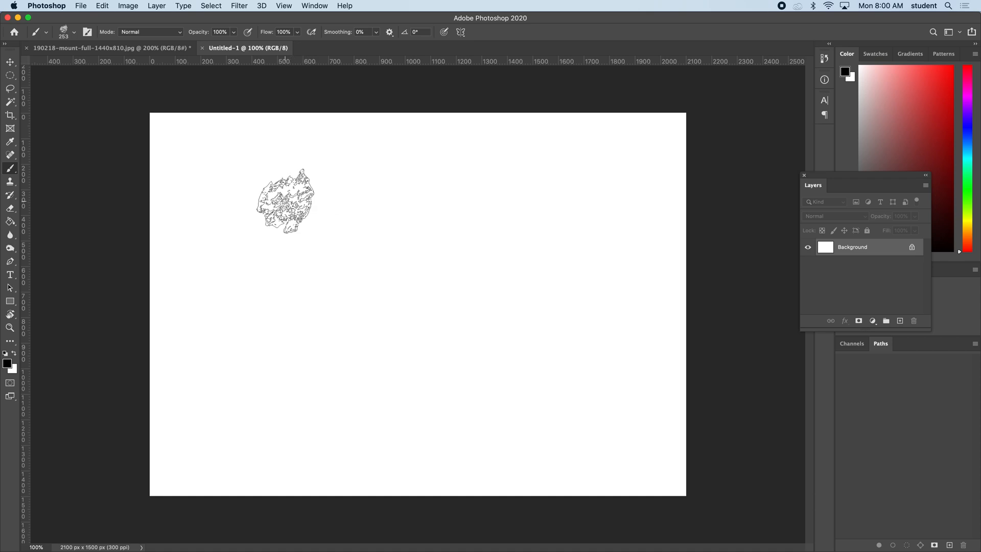
Try the Mountain brush with separate stamps across the upper part of the blank canvas and undo the marks.
{"action": "mouse_move", "coordinate": [290, 191]}
{"action": "left_mouse_down"}
{"action": "mouse_move", "coordinate": [518, 179]}
{"action": "mouse_move", "coordinate": [405, 192]}
{"action": "left_mouse_up"}
{"action": "key", "text": "cmd+z"}
{"action": "mouse_move", "coordinate": [324, 188]}
{"action": "left_mouse_down"}
{"action": "mouse_move", "coordinate": [498, 186]}
{"action": "mouse_move", "coordinate": [470, 186]}
{"action": "left_mouse_up"}
{"action": "key", "text": "cmd+z"}
{"action": "key", "text": "cmd+z"}
{"action": "mouse_move", "coordinate": [288, 186]}
{"action": "left_mouse_down"}
{"action": "mouse_move", "coordinate": [398, 180]}
{"action": "mouse_move", "coordinate": [408, 211]}
{"action": "mouse_move", "coordinate": [402, 220]}
{"action": "mouse_move", "coordinate": [332, 224]}
{"action": "left_mouse_up"}
{"action": "key", "text": "super+z"}
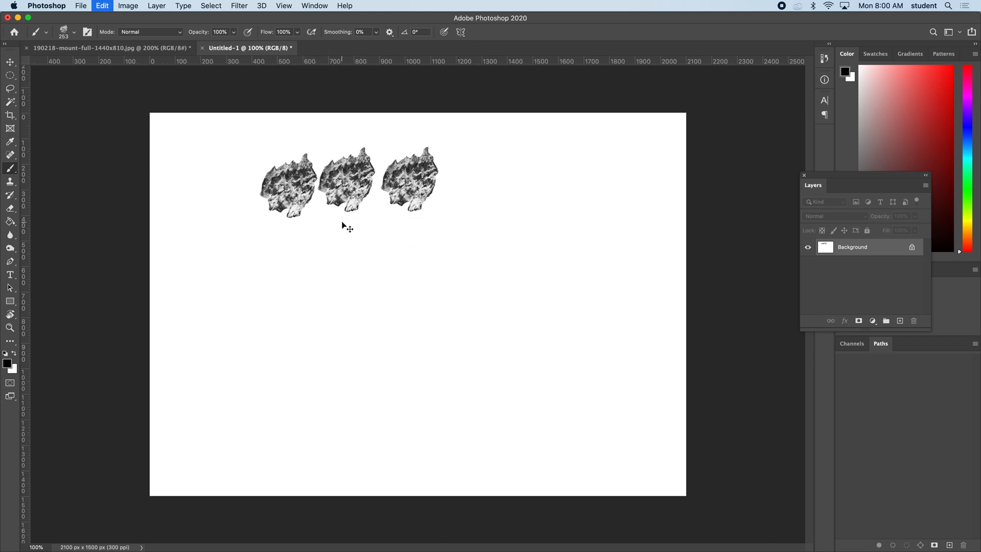
{"action": "key", "text": "super+z"}
Try long continuous strokes with the Mountain brush on the blank canvas and undo them.
{"action": "mouse_move", "coordinate": [294, 197]}
{"action": "left_mouse_down"}
{"action": "mouse_move", "coordinate": [265, 179]}
{"action": "mouse_move", "coordinate": [511, 181]}
{"action": "left_mouse_up"}
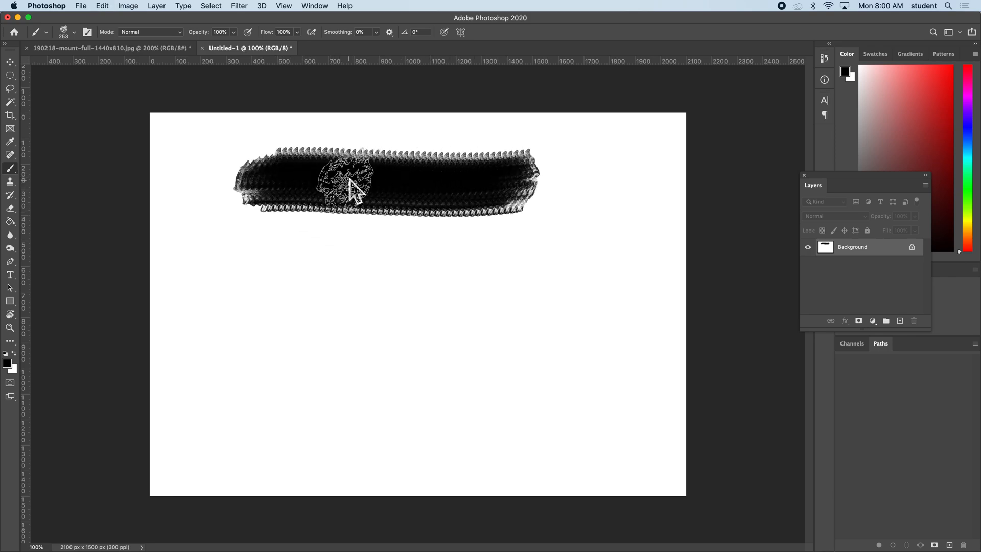
{"action": "key", "text": "super+z"}
{"action": "mouse_move", "coordinate": [406, 153]}
{"action": "left_mouse_down"}
{"action": "mouse_move", "coordinate": [498, 168]}
{"action": "mouse_move", "coordinate": [484, 198]}
{"action": "mouse_move", "coordinate": [534, 255]}
{"action": "left_mouse_up"}
{"action": "key", "text": "super+z"}
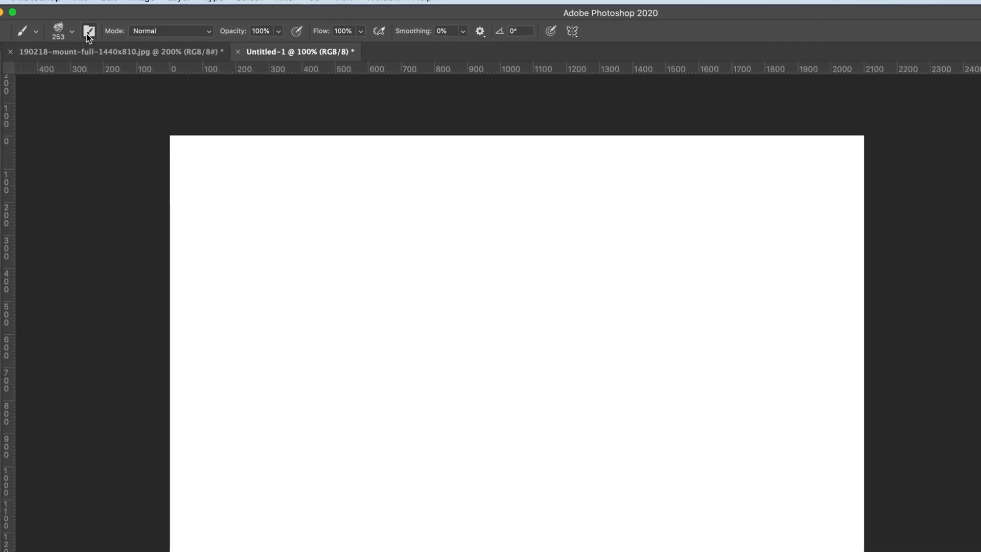
Open the brush settings clear of the drawing area, then paint a wavy test stroke and undo it.
{"action": "left_click", "coordinate": [87, 33]}
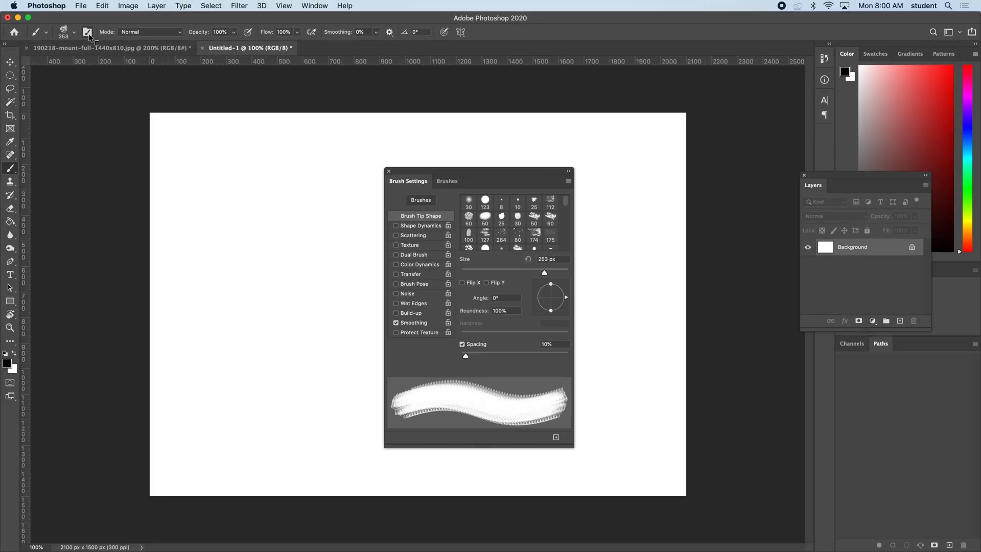
{"action": "mouse_move", "coordinate": [431, 173]}
{"action": "left_mouse_down"}
{"action": "mouse_move", "coordinate": [566, 149]}
{"action": "mouse_move", "coordinate": [586, 129]}
{"action": "left_mouse_up"}
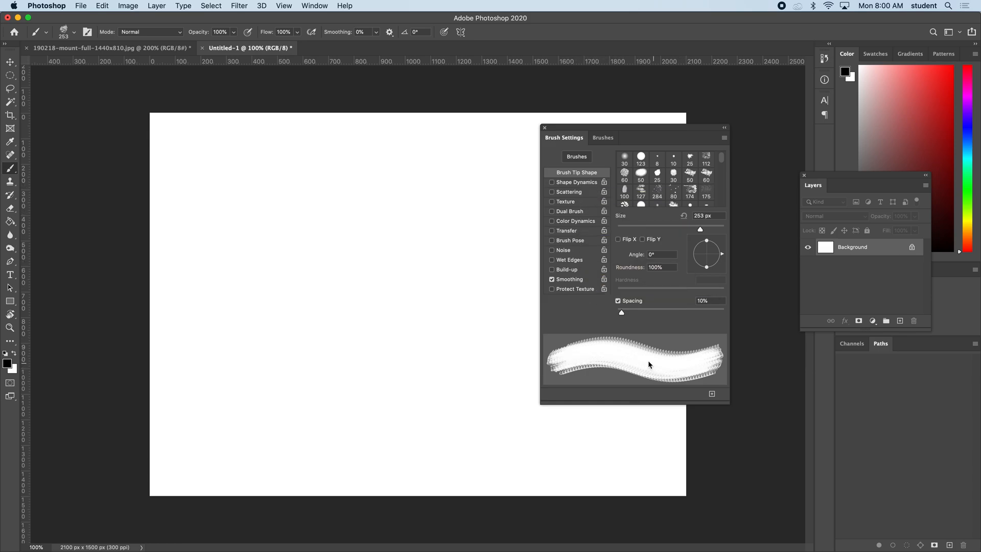
{"action": "mouse_move", "coordinate": [251, 250]}
{"action": "left_mouse_down"}
{"action": "mouse_move", "coordinate": [340, 237]}
{"action": "mouse_move", "coordinate": [414, 258]}
{"action": "mouse_move", "coordinate": [496, 251]}
{"action": "left_mouse_up"}
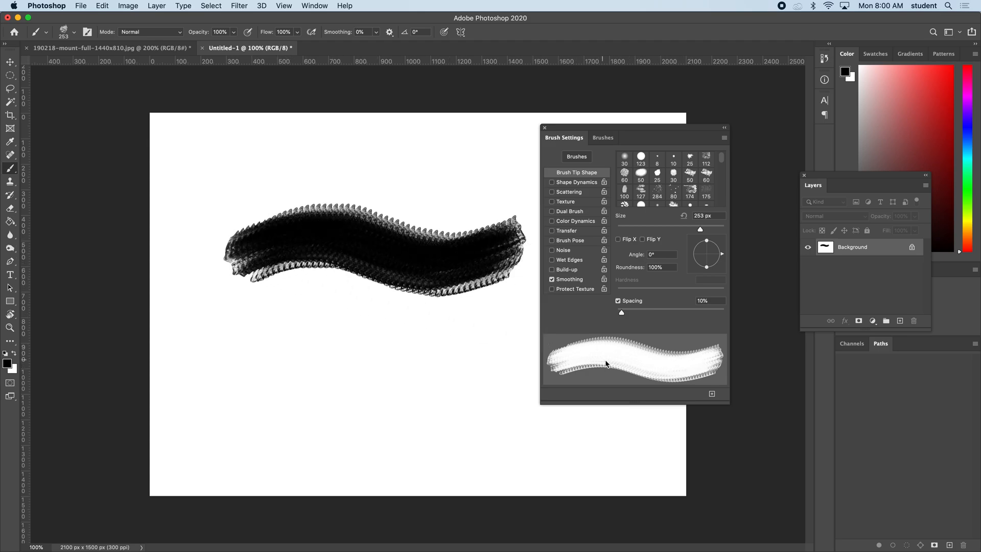
{"action": "key", "text": "super+z"}
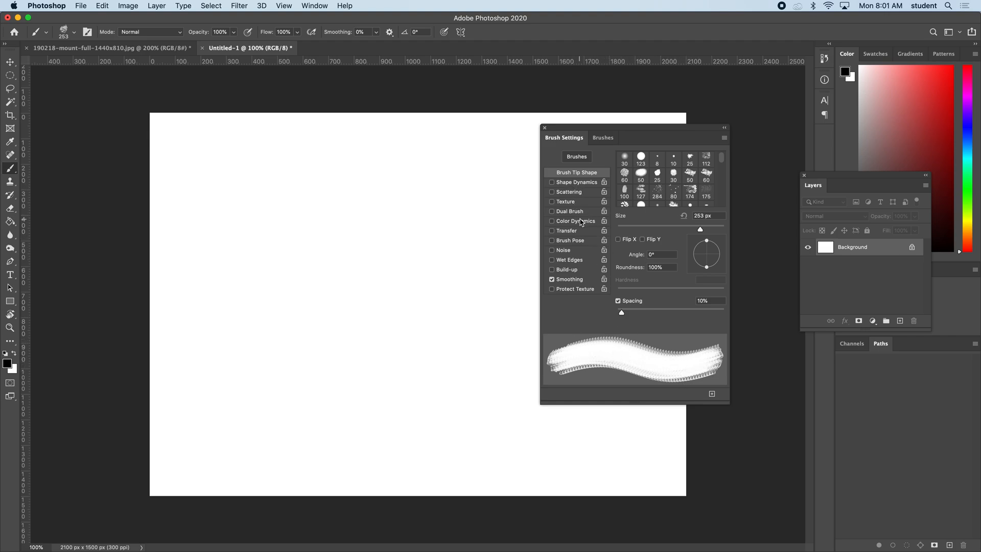
Enable Shape Dynamics for the brush, leave Scattering off, and set Angle Jitter to 100%.
{"action": "left_click", "coordinate": [571, 184]}
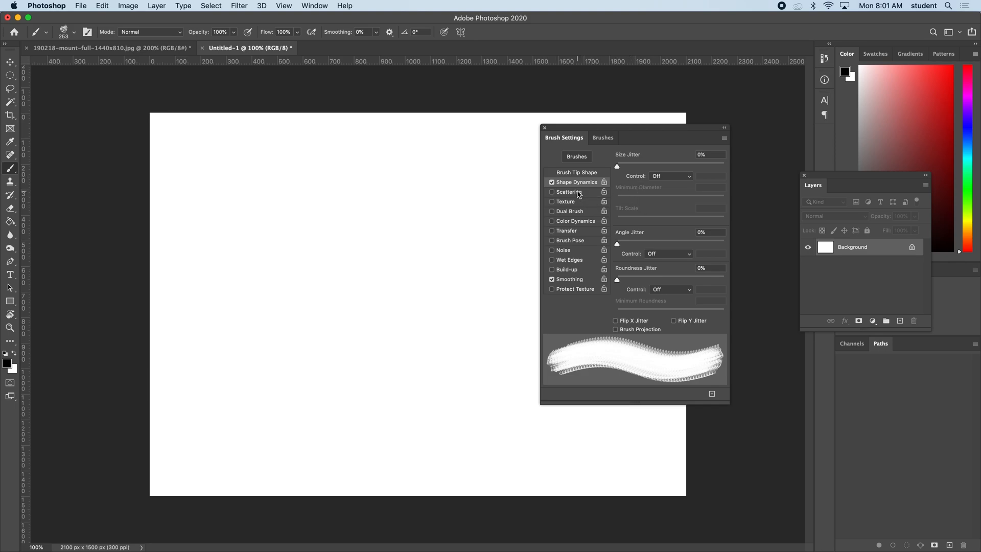
{"action": "left_click", "coordinate": [578, 194]}
{"action": "left_click", "coordinate": [552, 193]}
{"action": "left_click", "coordinate": [574, 183]}
{"action": "left_click_drag", "start_coordinate": [618, 247], "coordinate": [726, 244]}
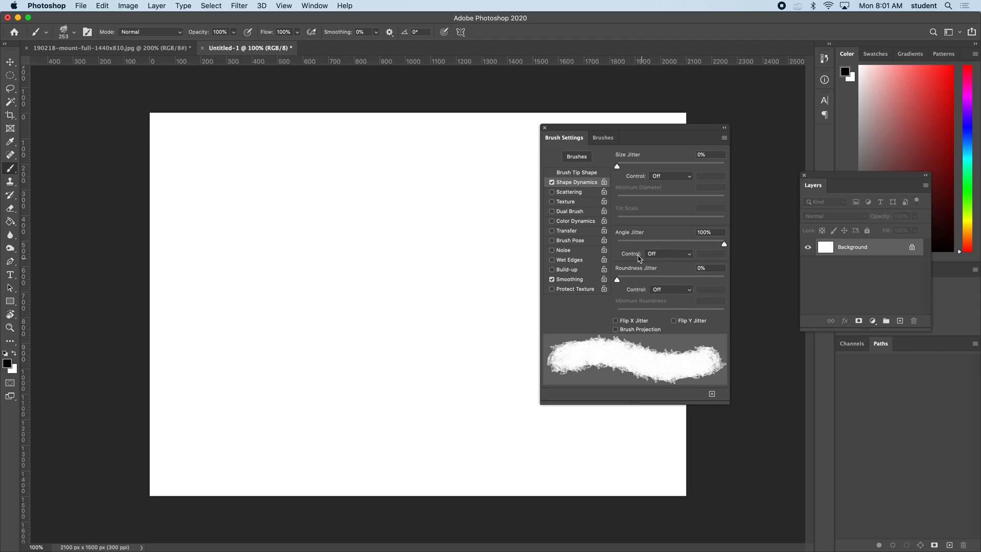
Test the angle-jittered brush, undoing the first stroke and keeping a wavy band across the upper canvas.
{"action": "mouse_move", "coordinate": [240, 225]}
{"action": "left_mouse_down"}
{"action": "mouse_move", "coordinate": [281, 205]}
{"action": "mouse_move", "coordinate": [369, 236]}
{"action": "mouse_move", "coordinate": [425, 233]}
{"action": "mouse_move", "coordinate": [442, 213]}
{"action": "left_mouse_up"}
{"action": "key", "text": "super+z"}
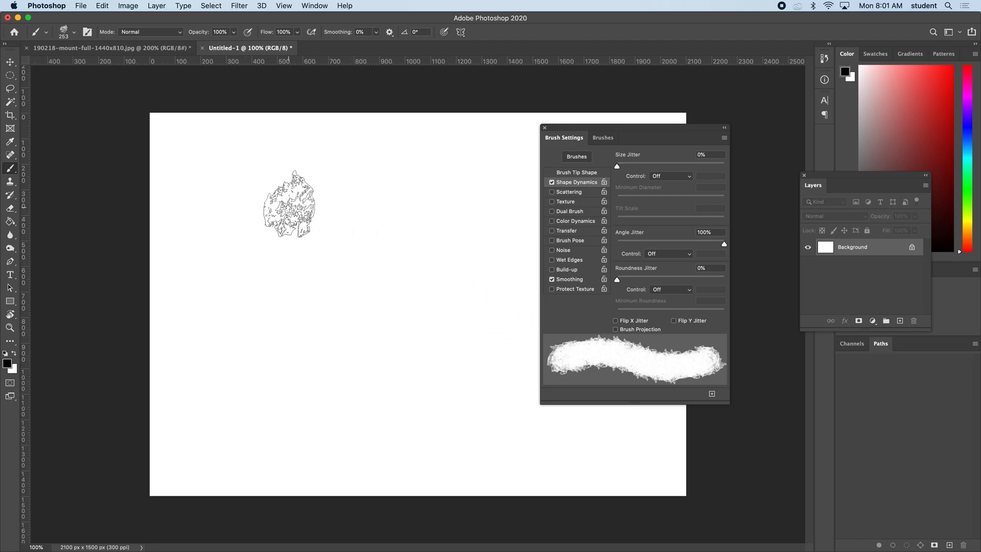
{"action": "mouse_move", "coordinate": [225, 220]}
{"action": "left_mouse_down"}
{"action": "mouse_move", "coordinate": [266, 200]}
{"action": "mouse_move", "coordinate": [316, 205]}
{"action": "mouse_move", "coordinate": [368, 231]}
{"action": "mouse_move", "coordinate": [480, 214]}
{"action": "left_mouse_up"}
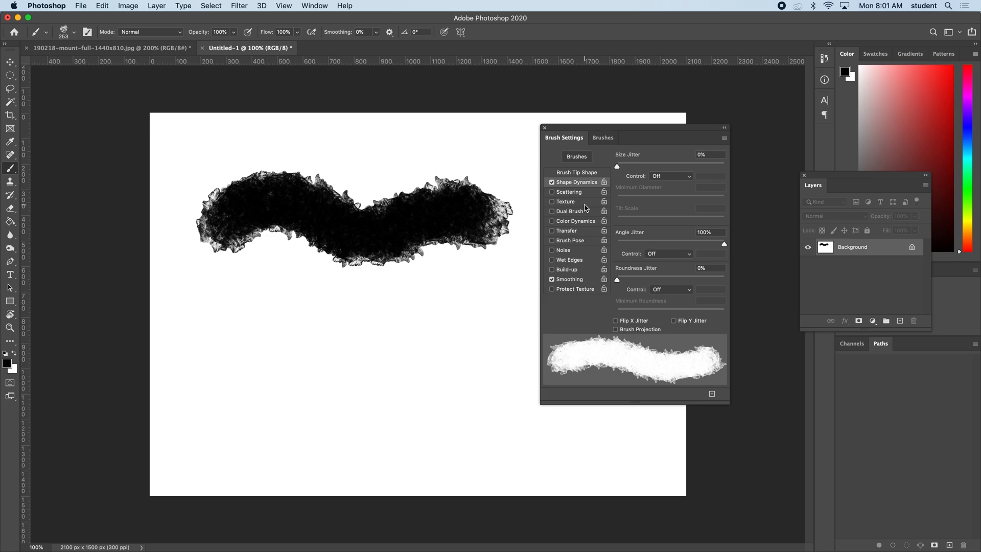
Paint a comparison stroke above the jittered band with Angle Jitter at 0%, and set Angle Jitter back to 100%.
{"action": "left_click_drag", "start_coordinate": [722, 245], "coordinate": [618, 243]}
{"action": "mouse_move", "coordinate": [236, 139]}
{"action": "left_mouse_down"}
{"action": "mouse_move", "coordinate": [346, 146]}
{"action": "mouse_move", "coordinate": [395, 161]}
{"action": "mouse_move", "coordinate": [482, 153]}
{"action": "mouse_move", "coordinate": [491, 133]}
{"action": "left_mouse_up"}
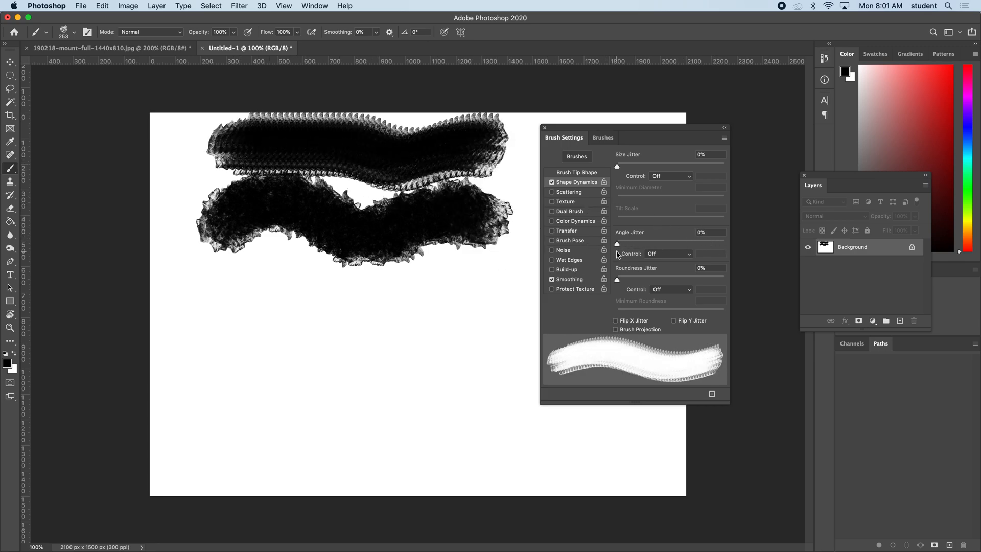
{"action": "left_click_drag", "start_coordinate": [617, 245], "coordinate": [734, 246]}
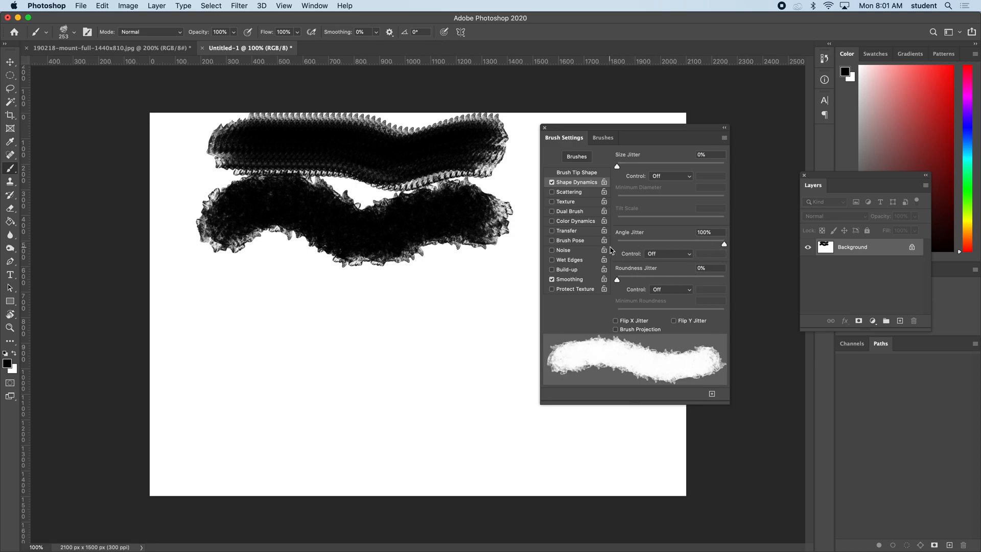
Try Roundness Jitter at 100% with single stamps and a wavy stroke on the lower canvas.
{"action": "left_click_drag", "start_coordinate": [618, 281], "coordinate": [741, 274]}
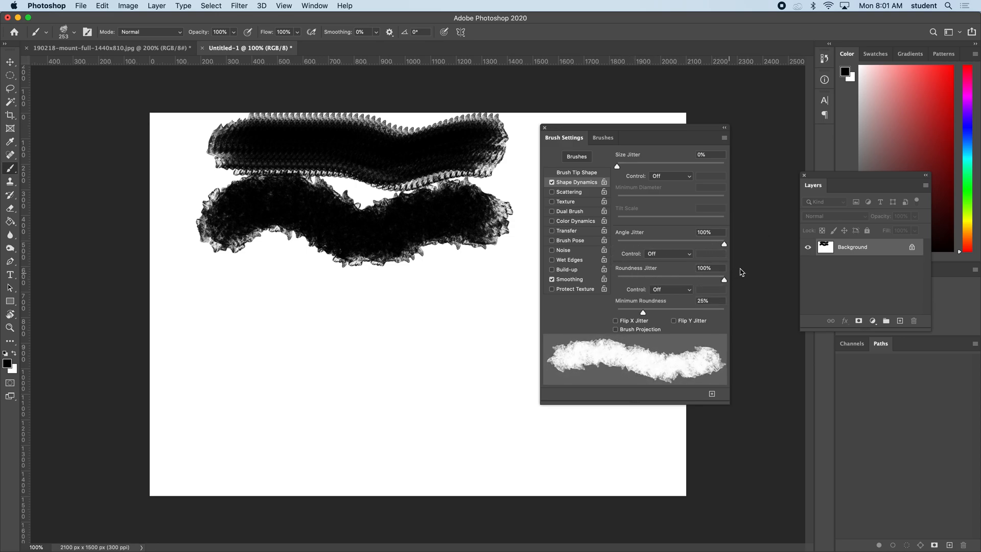
{"action": "left_click", "coordinate": [253, 305]}
{"action": "left_click", "coordinate": [290, 309]}
{"action": "left_click_drag", "start_coordinate": [332, 313], "coordinate": [473, 307]}
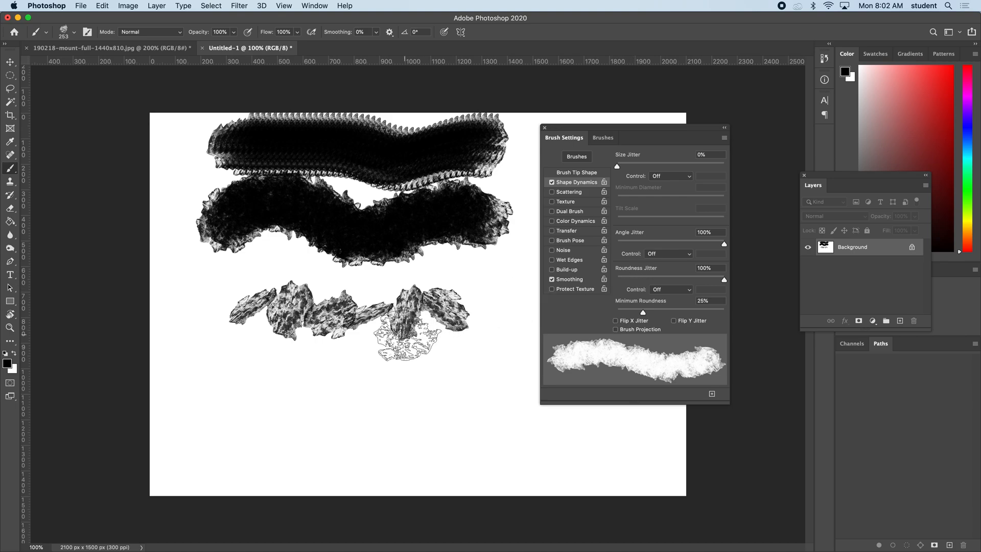
{"action": "left_click", "coordinate": [375, 341]}
{"action": "left_click", "coordinate": [426, 350]}
{"action": "left_click", "coordinate": [492, 348]}
{"action": "left_click", "coordinate": [507, 305]}
{"action": "mouse_move", "coordinate": [430, 427]}
{"action": "left_mouse_down"}
{"action": "mouse_move", "coordinate": [383, 414]}
{"action": "mouse_move", "coordinate": [304, 421]}
{"action": "mouse_move", "coordinate": [276, 393]}
{"action": "mouse_move", "coordinate": [230, 391]}
{"action": "left_mouse_up"}
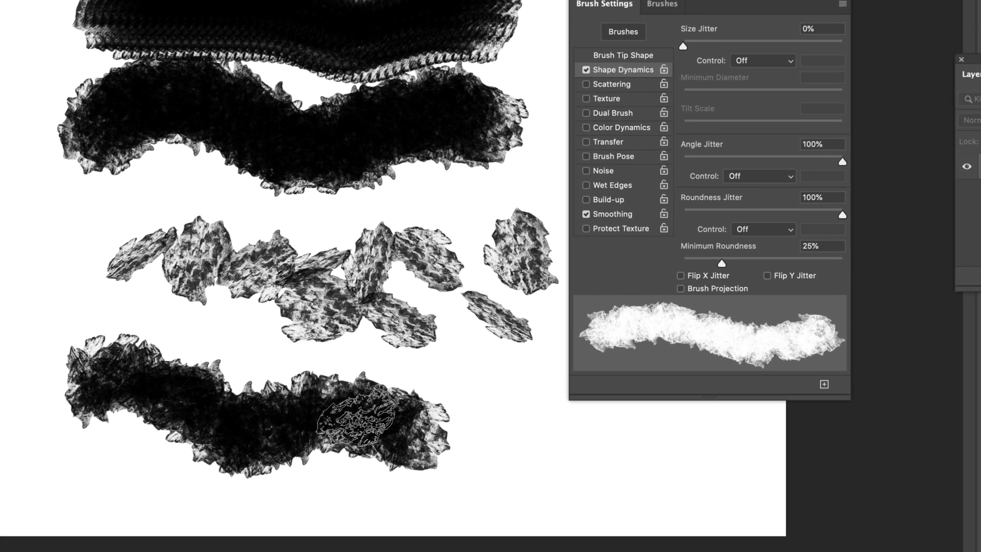
Undo the roundness test marks and set Roundness Jitter to 0%.
{"action": "key", "text": "super+z"}
{"action": "key", "text": "super+z"}
{"action": "key", "text": "super+z"}
{"action": "key", "text": "super+z"}
{"action": "key", "text": "super+z"}
{"action": "key", "text": "super+z"}
{"action": "key", "text": "super+z"}
{"action": "key", "text": "super+z"}
{"action": "key", "text": "super+z"}
{"action": "key", "text": "super+z"}
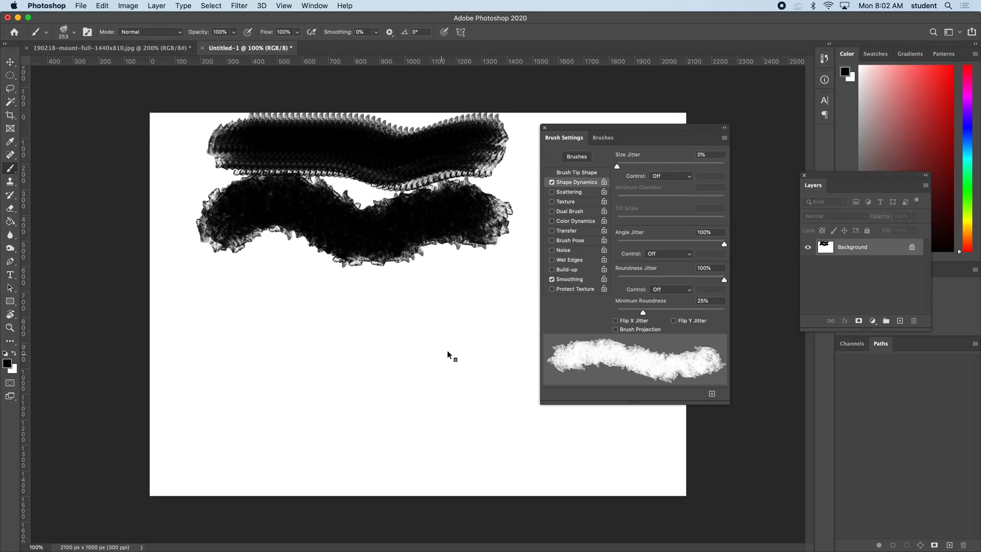
{"action": "left_click_drag", "start_coordinate": [691, 279], "coordinate": [604, 279]}
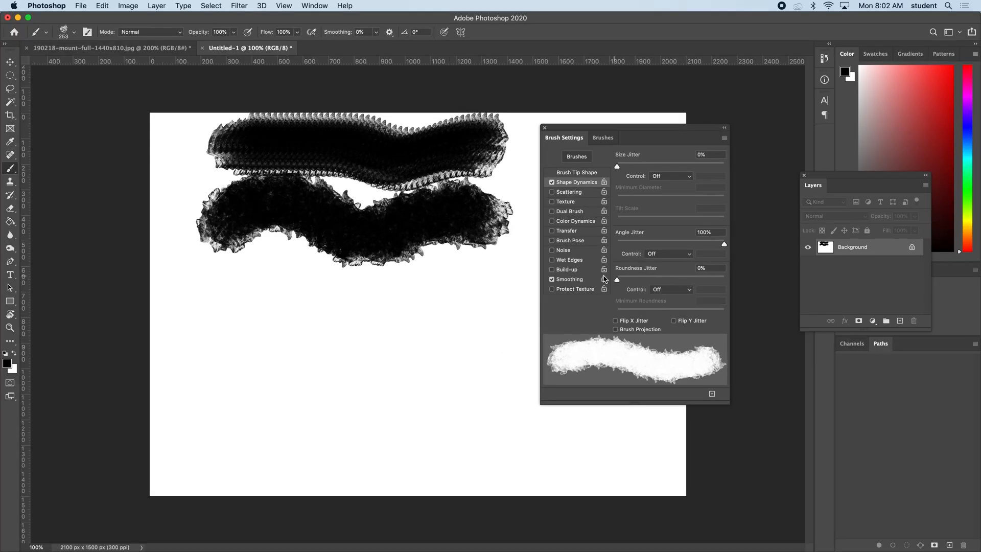
Try Scattering at 390% with test strokes across the canvas, undoing the strokes and turning Scattering off.
{"action": "left_click", "coordinate": [576, 192]}
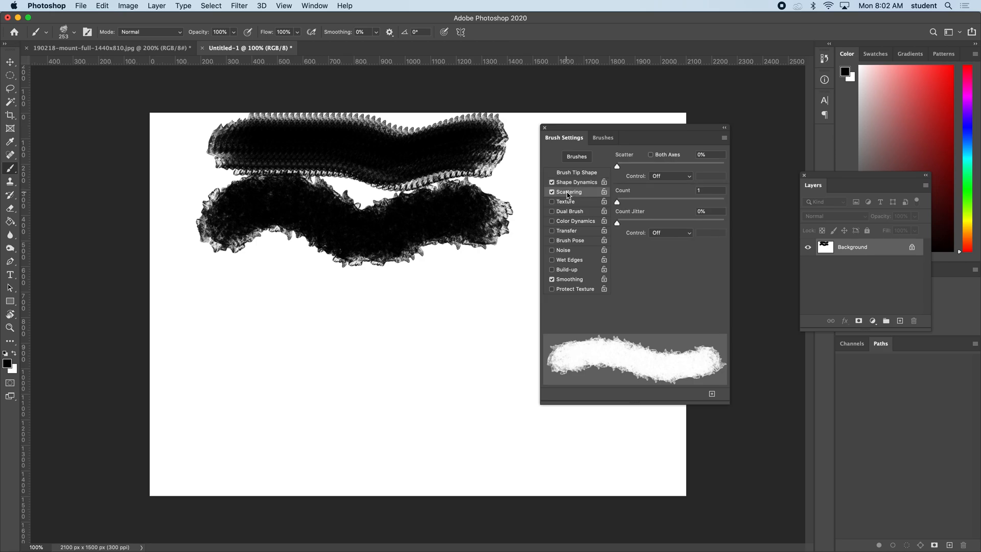
{"action": "left_click_drag", "start_coordinate": [618, 167], "coordinate": [661, 169]}
{"action": "mouse_move", "coordinate": [229, 305]}
{"action": "left_mouse_down"}
{"action": "mouse_move", "coordinate": [306, 348]}
{"action": "mouse_move", "coordinate": [439, 388]}
{"action": "mouse_move", "coordinate": [564, 472]}
{"action": "left_mouse_up"}
{"action": "key", "text": "super+z"}
{"action": "mouse_move", "coordinate": [174, 158]}
{"action": "left_mouse_down"}
{"action": "mouse_move", "coordinate": [379, 296]}
{"action": "mouse_move", "coordinate": [413, 344]}
{"action": "mouse_move", "coordinate": [468, 373]}
{"action": "left_mouse_up"}
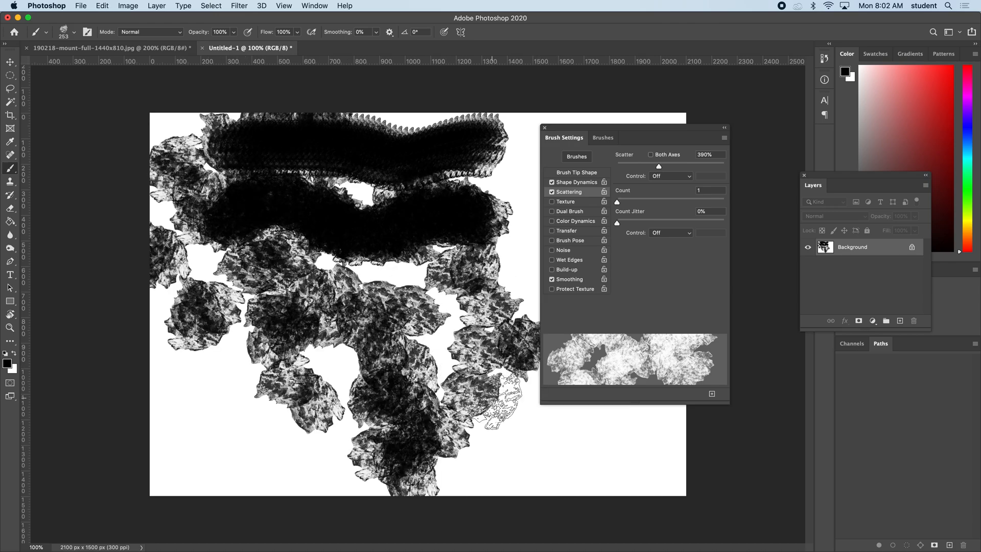
{"action": "key", "text": "super+z"}
{"action": "mouse_move", "coordinate": [172, 168]}
{"action": "left_mouse_down"}
{"action": "mouse_move", "coordinate": [184, 154]}
{"action": "mouse_move", "coordinate": [214, 240]}
{"action": "mouse_move", "coordinate": [307, 317]}
{"action": "mouse_move", "coordinate": [414, 358]}
{"action": "mouse_move", "coordinate": [491, 416]}
{"action": "left_mouse_up"}
{"action": "key", "text": "super+z"}
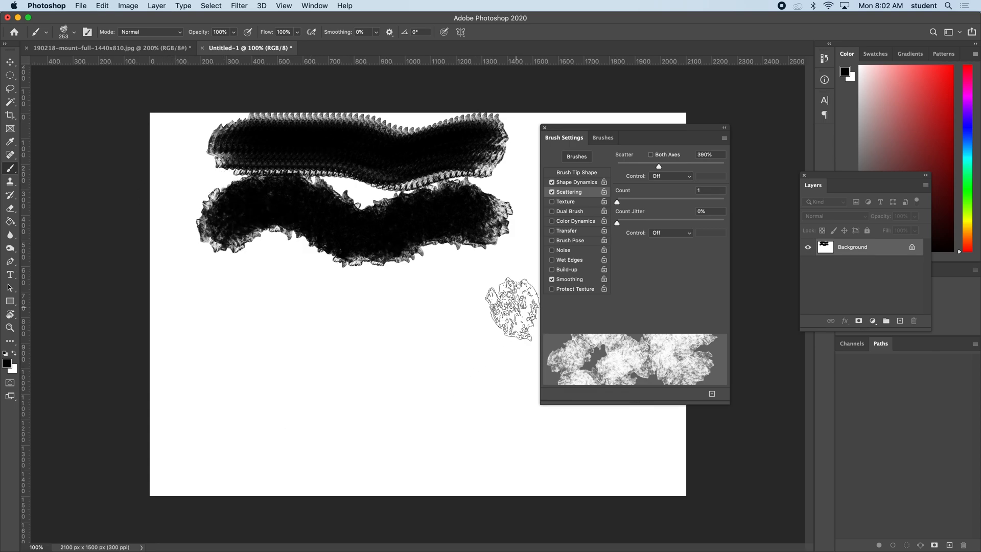
{"action": "left_click", "coordinate": [552, 192]}
Set the brush's Size Jitter to 100% and stamp a row of test marks below the two bands.
{"action": "left_click", "coordinate": [576, 183]}
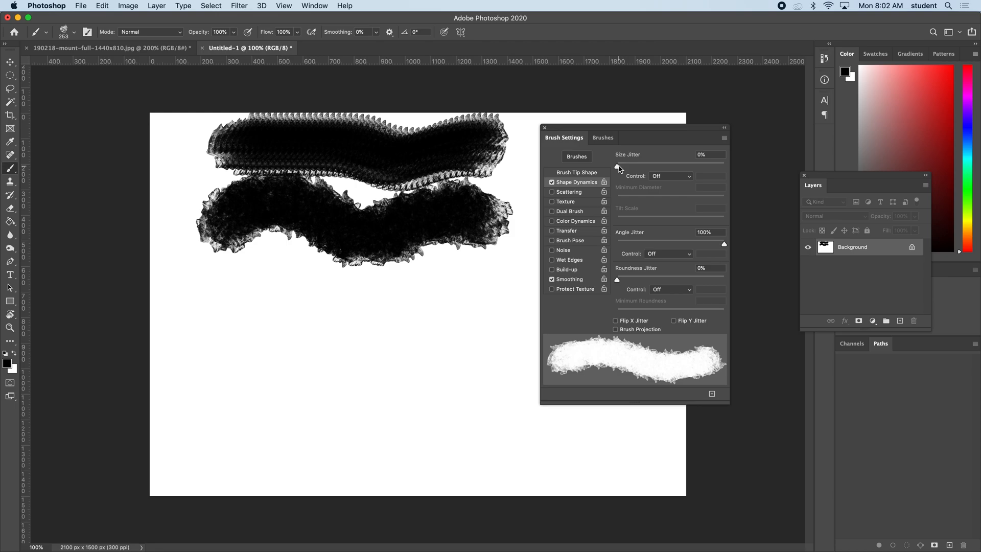
{"action": "left_click_drag", "start_coordinate": [619, 169], "coordinate": [729, 167]}
{"action": "mouse_move", "coordinate": [266, 320]}
{"action": "left_mouse_down"}
{"action": "mouse_move", "coordinate": [296, 338]}
{"action": "mouse_move", "coordinate": [338, 314]}
{"action": "mouse_move", "coordinate": [379, 347]}
{"action": "mouse_move", "coordinate": [411, 322]}
{"action": "mouse_move", "coordinate": [425, 351]}
{"action": "mouse_move", "coordinate": [457, 328]}
{"action": "mouse_move", "coordinate": [489, 362]}
{"action": "mouse_move", "coordinate": [507, 333]}
{"action": "left_mouse_up"}
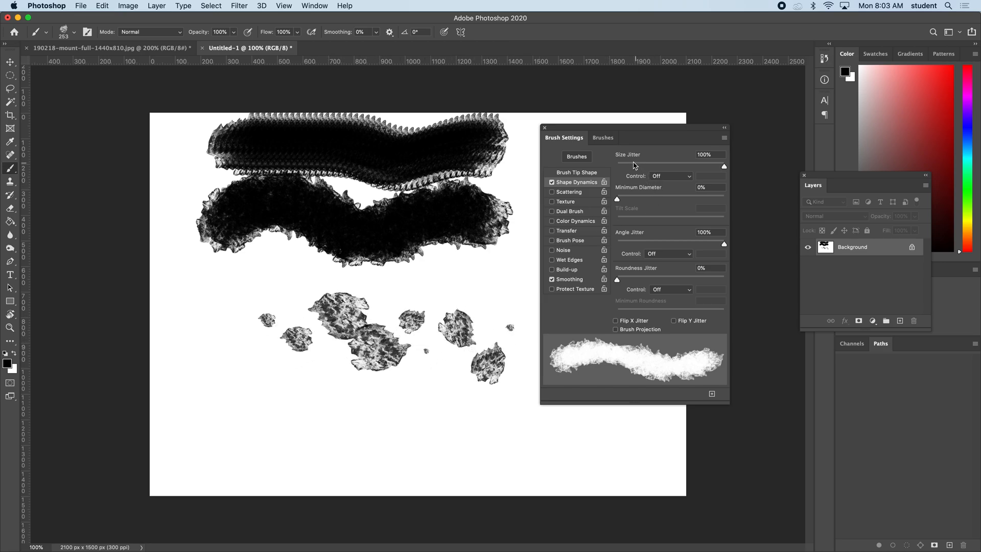
Undo the size-jitter test stamps, leaving only the first two on the canvas.
{"action": "key", "text": "super+z"}
{"action": "key", "text": "super+z"}
{"action": "key", "text": "super+z"}
{"action": "key", "text": "super+z"}
{"action": "key", "text": "super+z"}
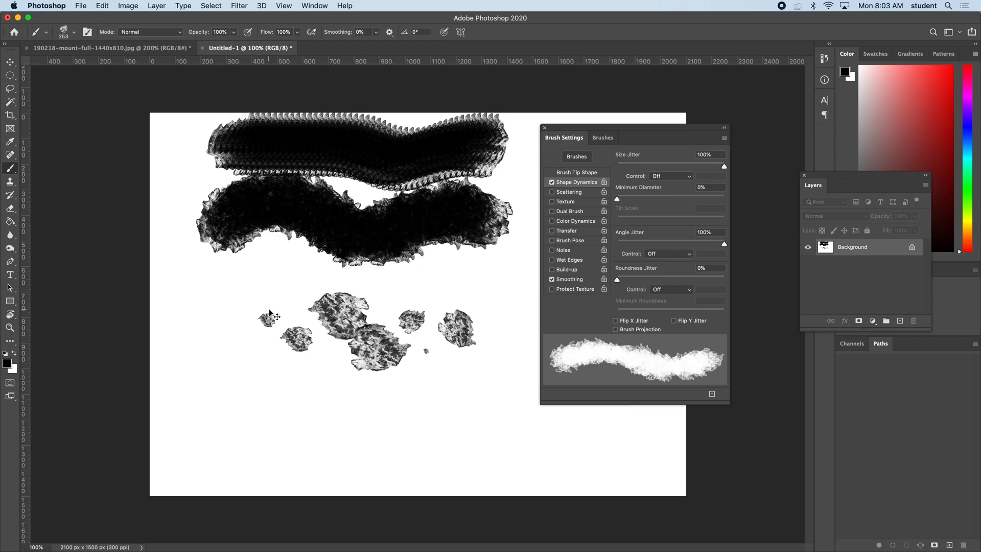
{"action": "key", "text": "super+z"}
{"action": "key", "text": "super+z"}
{"action": "key", "text": "super+z"}
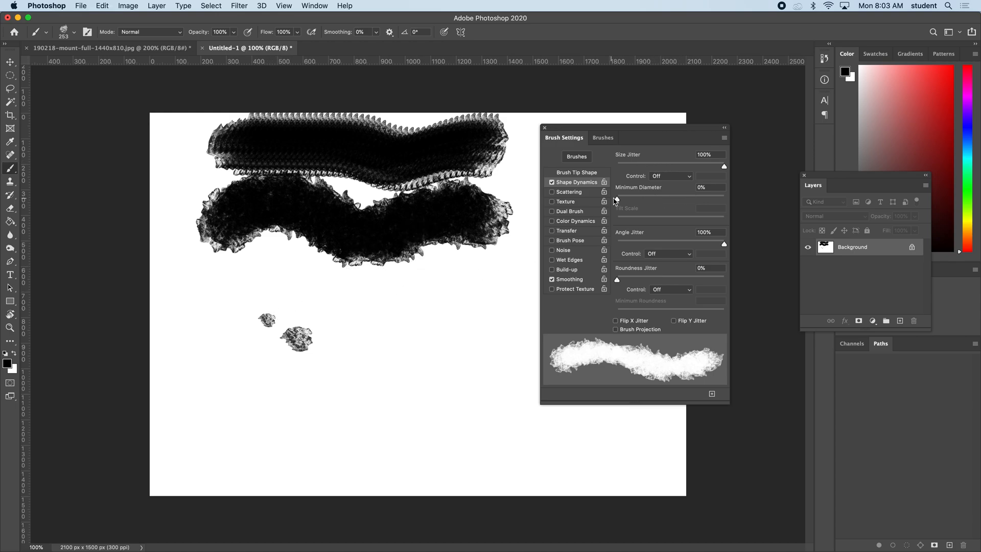
Undo the remaining test stamps and paint a wavy size-jittered stroke below the two black bands.
{"action": "key", "text": "super+z"}
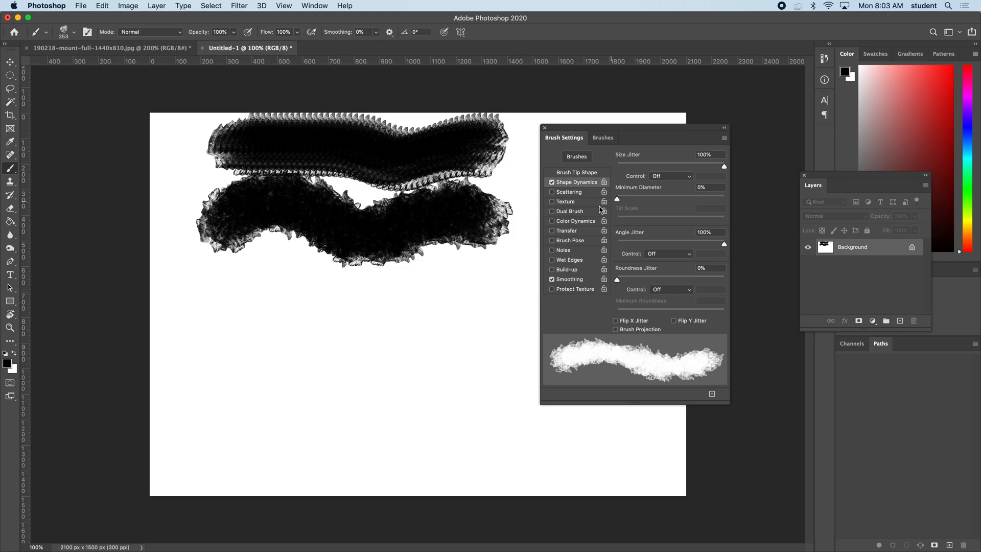
{"action": "mouse_move", "coordinate": [191, 324]}
{"action": "left_mouse_down"}
{"action": "mouse_move", "coordinate": [244, 330]}
{"action": "mouse_move", "coordinate": [292, 352]}
{"action": "mouse_move", "coordinate": [331, 323]}
{"action": "mouse_move", "coordinate": [405, 368]}
{"action": "mouse_move", "coordinate": [445, 343]}
{"action": "left_mouse_up"}
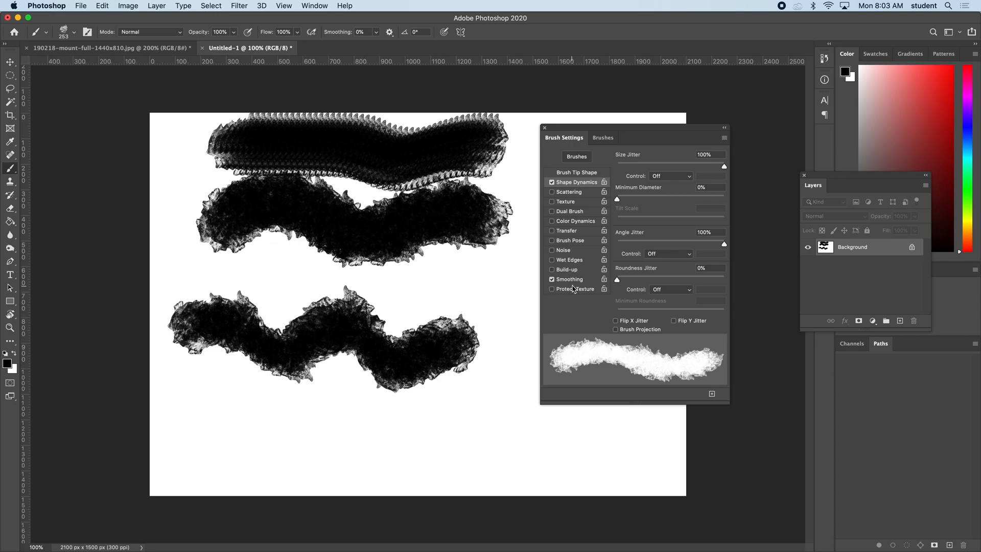
Enable Color Dynamics with Foreground/Background Jitter at 100% and paint a wavy stroke along the canvas's lower edge.
{"action": "left_click", "coordinate": [577, 221]}
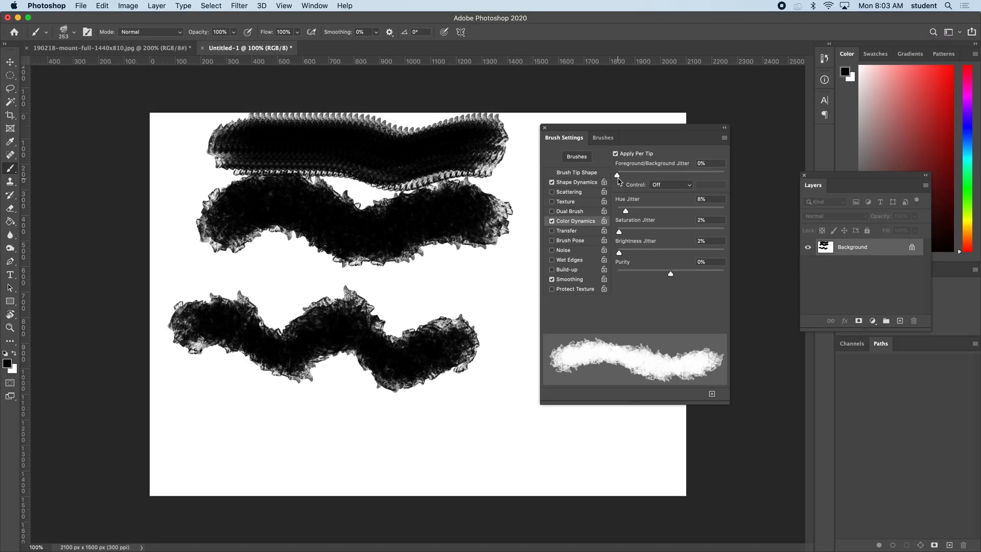
{"action": "left_click_drag", "start_coordinate": [620, 177], "coordinate": [725, 176]}
{"action": "mouse_move", "coordinate": [225, 432]}
{"action": "left_mouse_down"}
{"action": "mouse_move", "coordinate": [269, 422]}
{"action": "mouse_move", "coordinate": [306, 444]}
{"action": "mouse_move", "coordinate": [350, 427]}
{"action": "mouse_move", "coordinate": [396, 448]}
{"action": "mouse_move", "coordinate": [435, 427]}
{"action": "mouse_move", "coordinate": [520, 440]}
{"action": "left_mouse_up"}
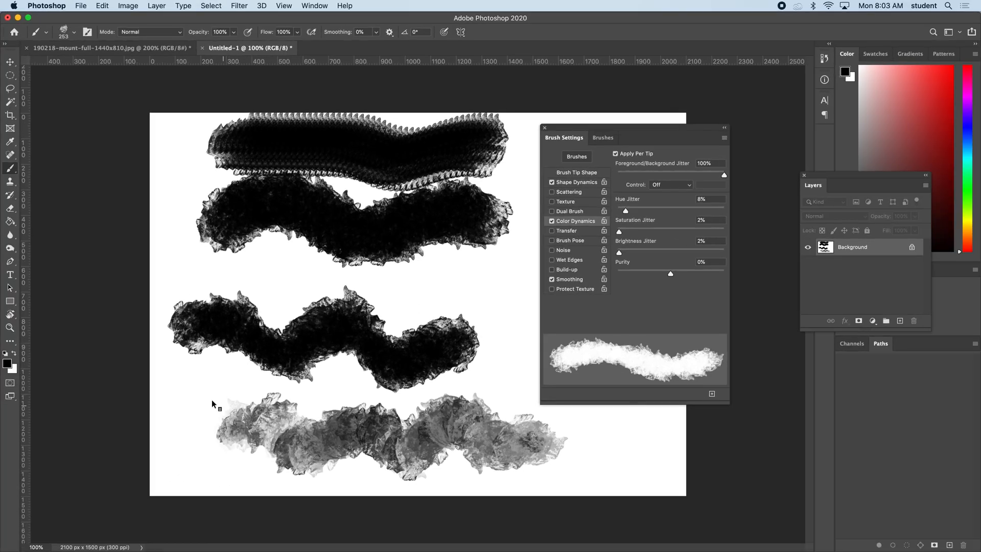
Set the foreground colour to cyan 00d8ff and the background colour to bright magenta.
{"action": "left_click", "coordinate": [4, 366]}
{"action": "left_click", "coordinate": [301, 263]}
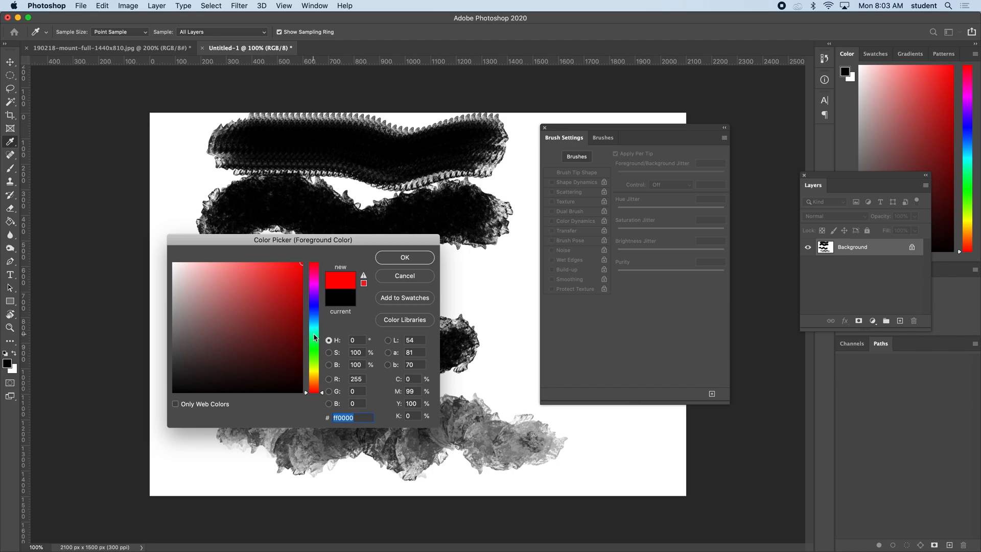
{"action": "left_click_drag", "start_coordinate": [313, 335], "coordinate": [314, 323]}
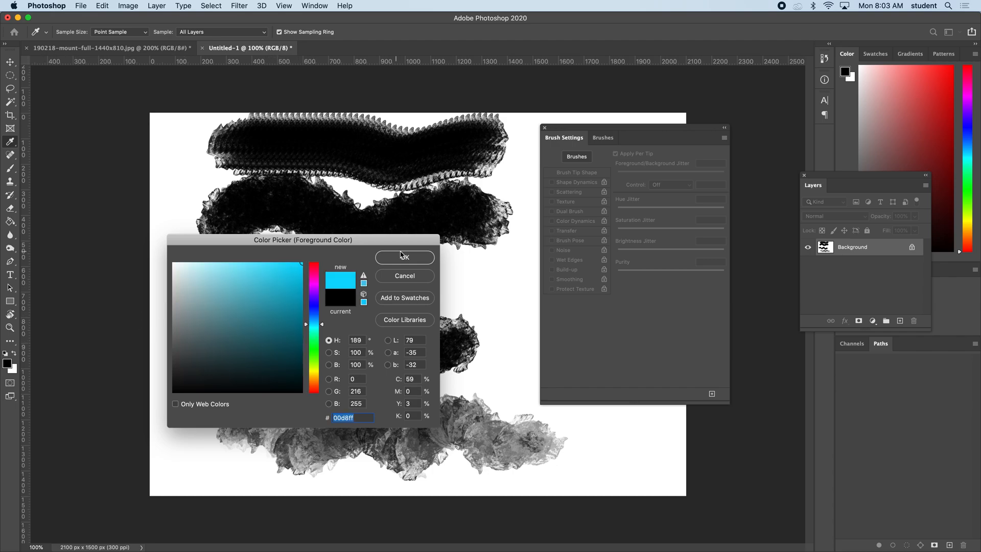
{"action": "key", "text": "Return"}
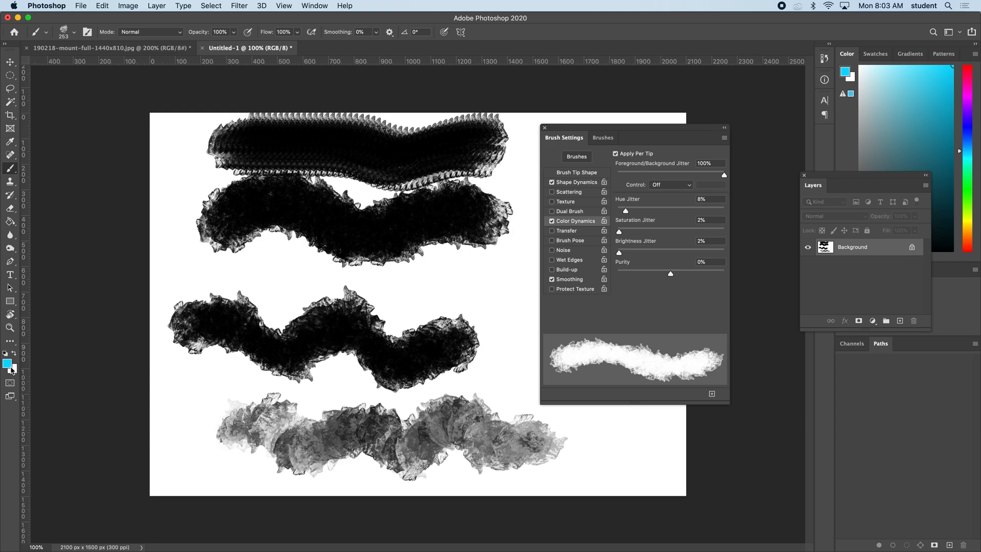
{"action": "left_click", "coordinate": [19, 366]}
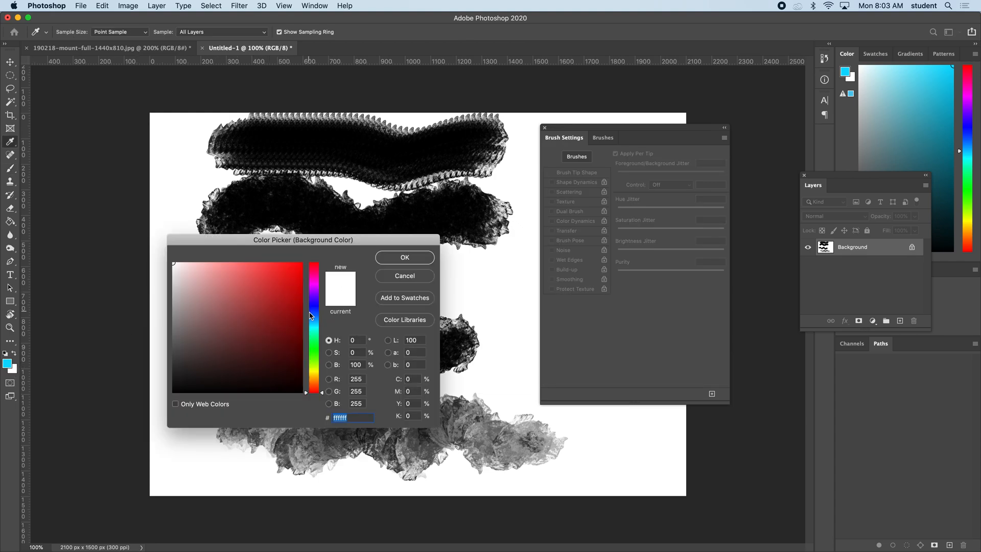
{"action": "left_click", "coordinate": [315, 285]}
{"action": "left_click_drag", "start_coordinate": [299, 267], "coordinate": [317, 256]}
{"action": "left_click", "coordinate": [388, 259]}
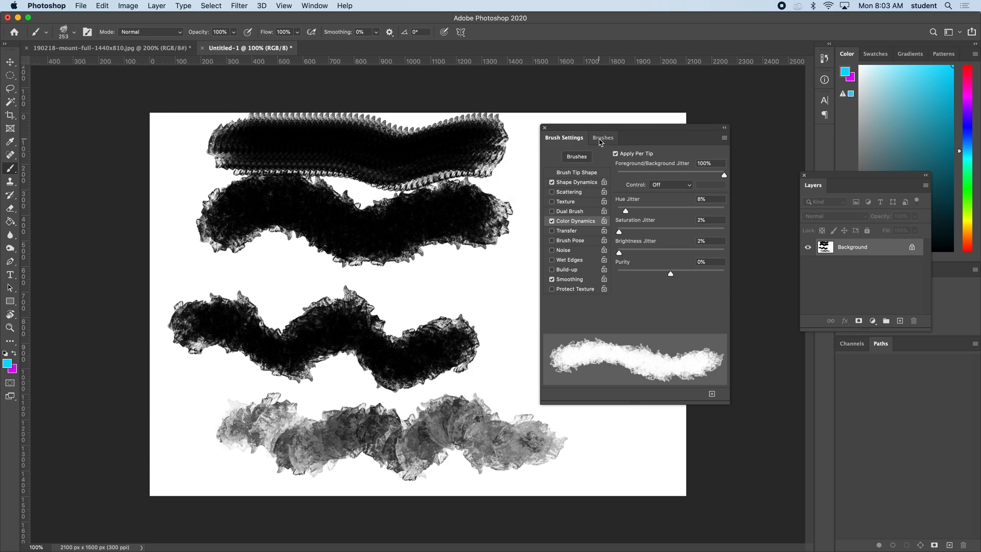
Move the Brush Settings clear of the canvas and paint a zigzag cyan-magenta stroke down the canvas's right side.
{"action": "left_click_drag", "start_coordinate": [595, 131], "coordinate": [772, 103]}
{"action": "mouse_move", "coordinate": [593, 169]}
{"action": "left_mouse_down"}
{"action": "mouse_move", "coordinate": [613, 184]}
{"action": "mouse_move", "coordinate": [636, 241]}
{"action": "mouse_move", "coordinate": [634, 408]}
{"action": "left_mouse_up"}
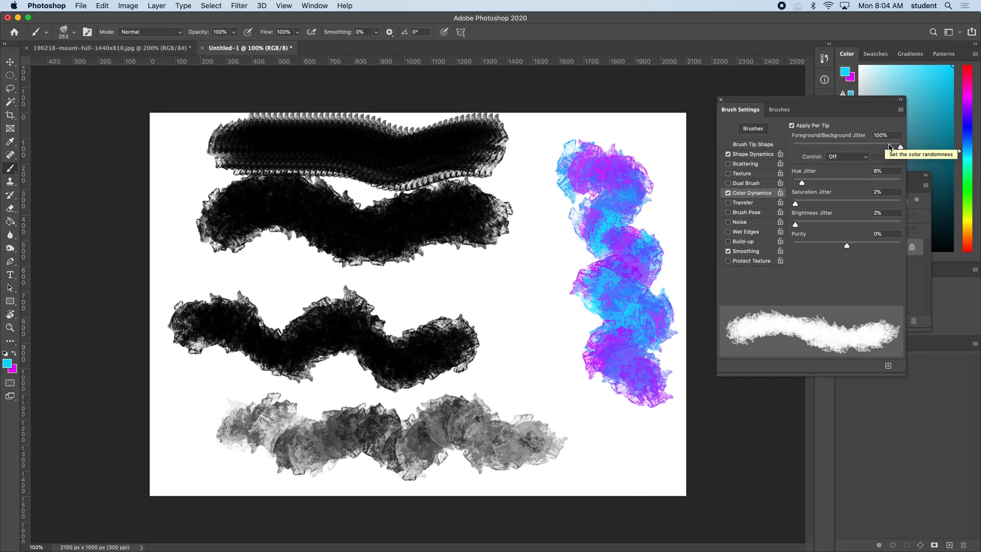
Set Foreground/Background Jitter to 0% and Hue Jitter to 100%, and paint a multicoloured stroke beside the cyan-magenta one.
{"action": "left_click_drag", "start_coordinate": [922, 153], "coordinate": [762, 168]}
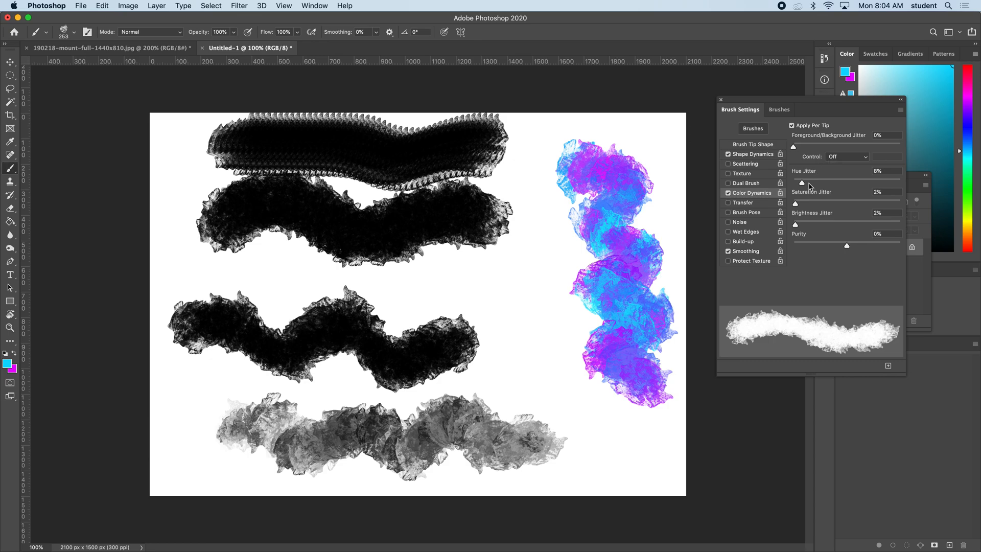
{"action": "left_click_drag", "start_coordinate": [804, 185], "coordinate": [915, 182]}
{"action": "mouse_move", "coordinate": [532, 238]}
{"action": "left_mouse_down"}
{"action": "mouse_move", "coordinate": [546, 353]}
{"action": "mouse_move", "coordinate": [588, 432]}
{"action": "left_mouse_up"}
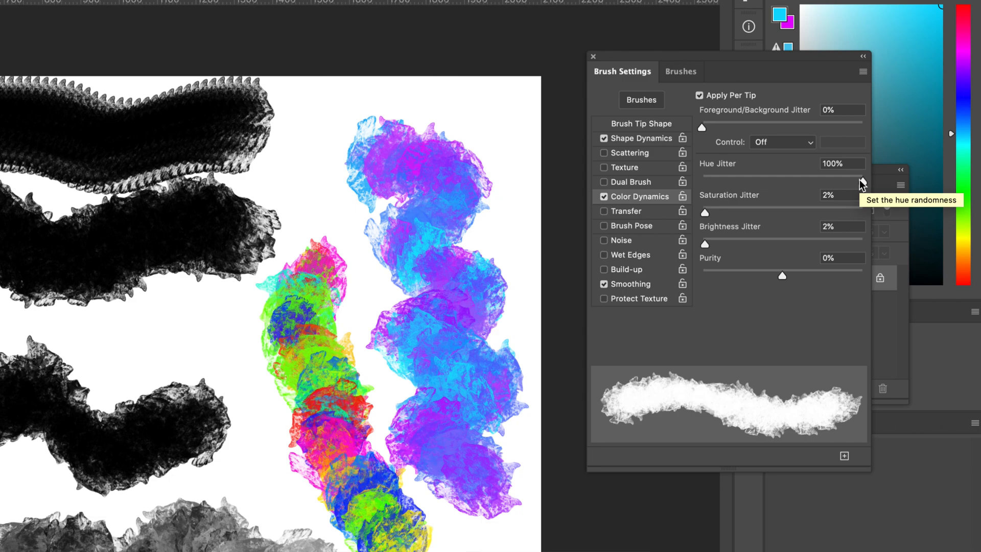
Paint a horizontal stroke below the second black band with Hue Jitter at 25%, and another below the third band at 10%.
{"action": "left_click_drag", "start_coordinate": [859, 180], "coordinate": [690, 181]}
{"action": "left_click_drag", "start_coordinate": [792, 181], "coordinate": [845, 179]}
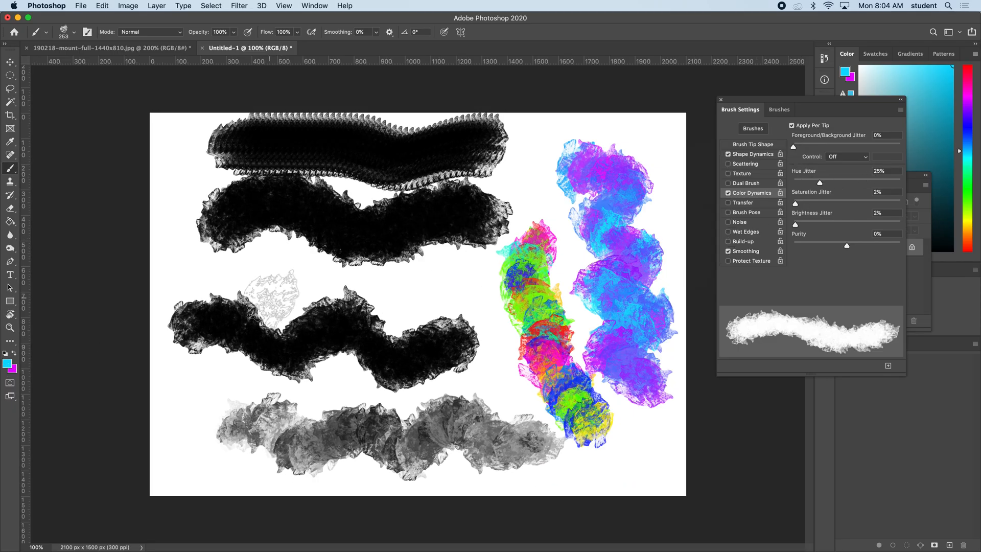
{"action": "left_click_drag", "start_coordinate": [238, 281], "coordinate": [460, 288]}
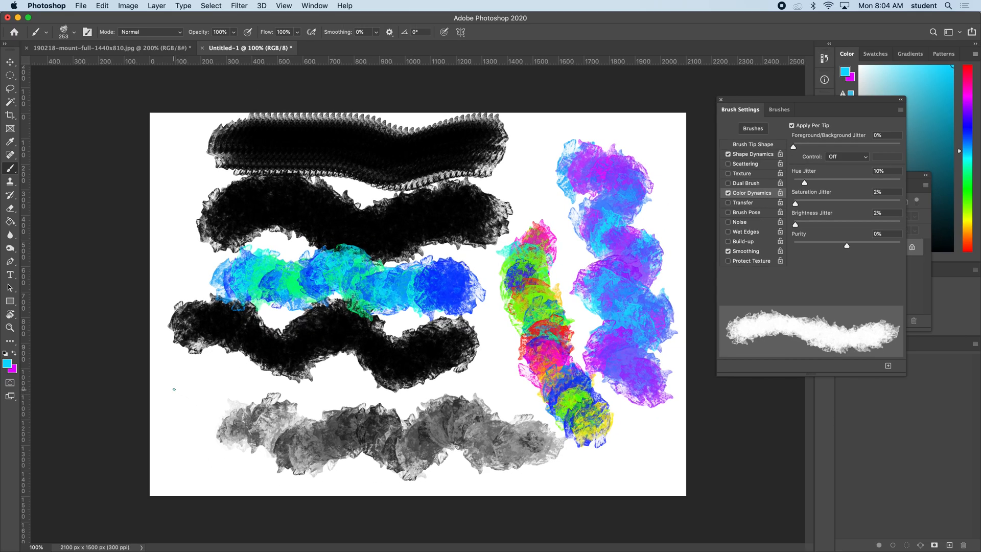
{"action": "left_click_drag", "start_coordinate": [174, 389], "coordinate": [328, 386]}
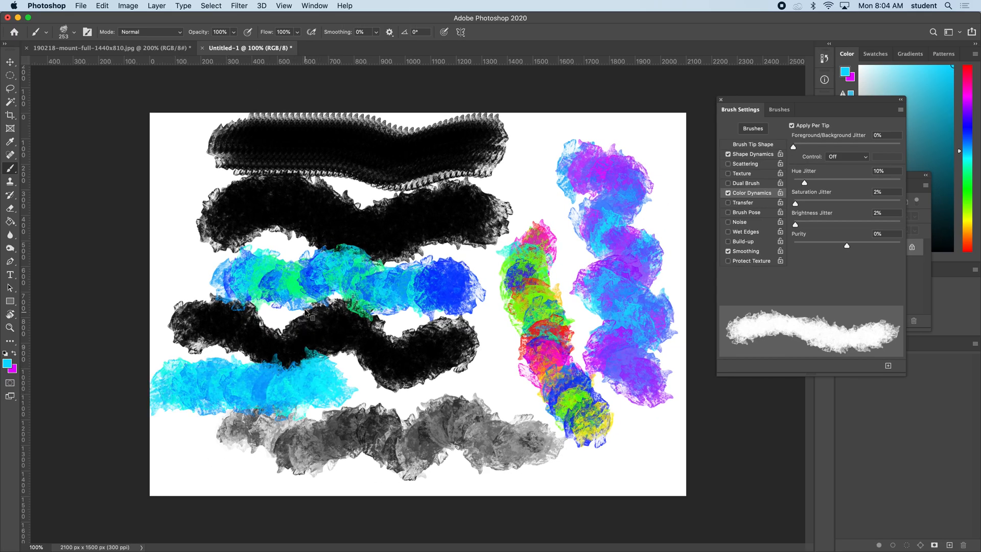